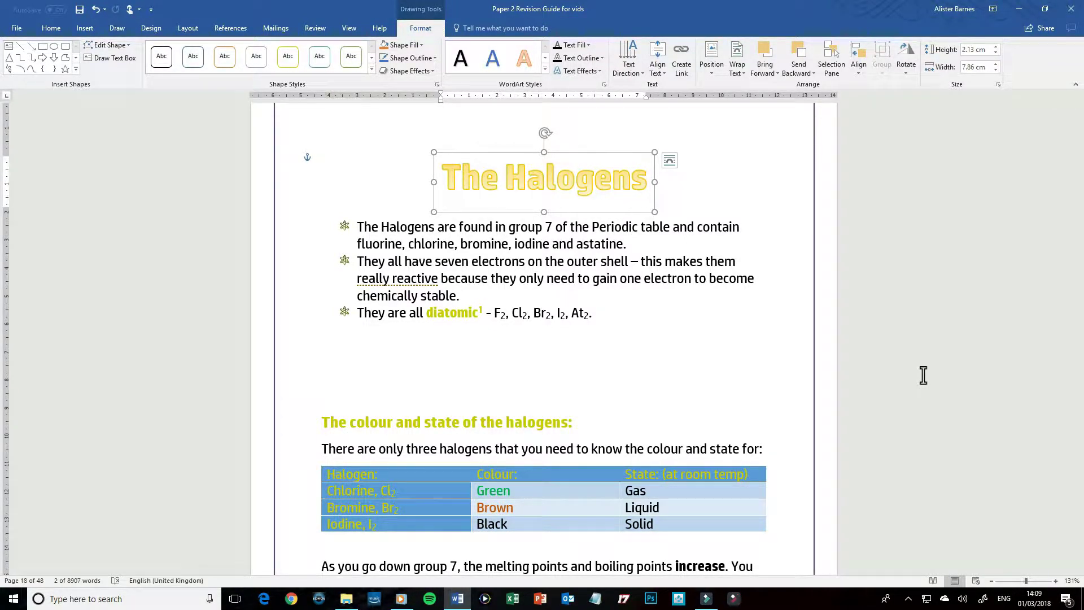
# Step: Open the Word Options window from the File menu
pyautogui.click(14, 31)
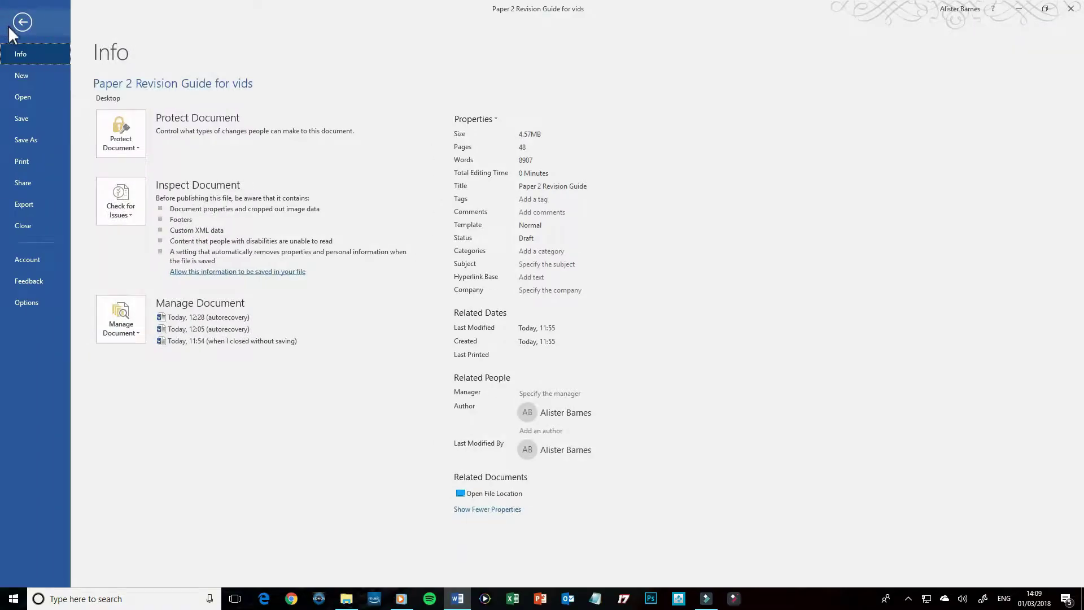
pyautogui.click(41, 304)
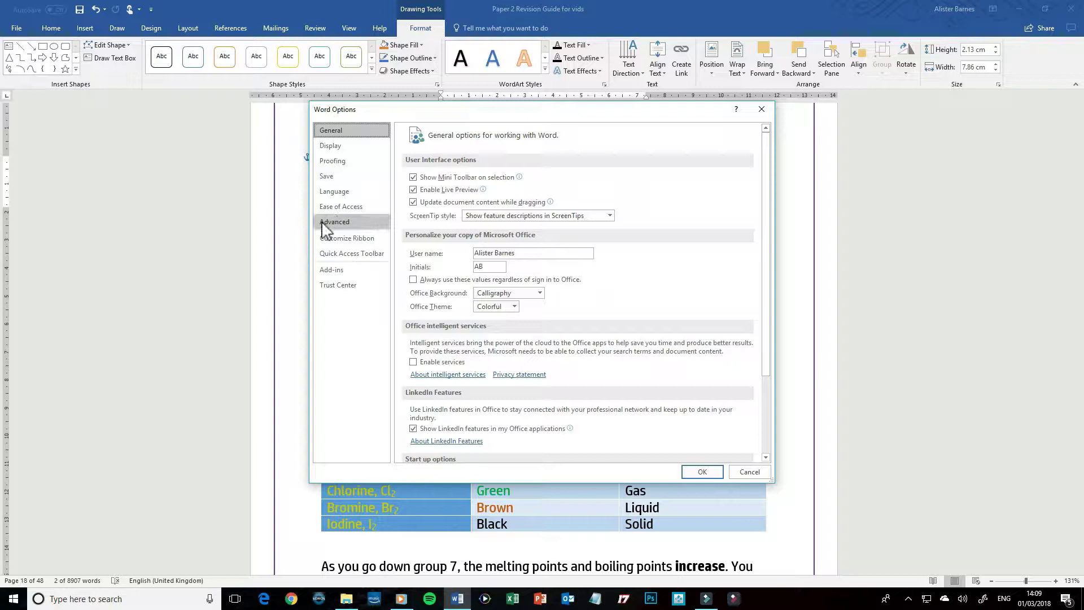
# Step: Uncheck 'Print in background' on the Advanced page and confirm with OK
pyautogui.click(343, 228)
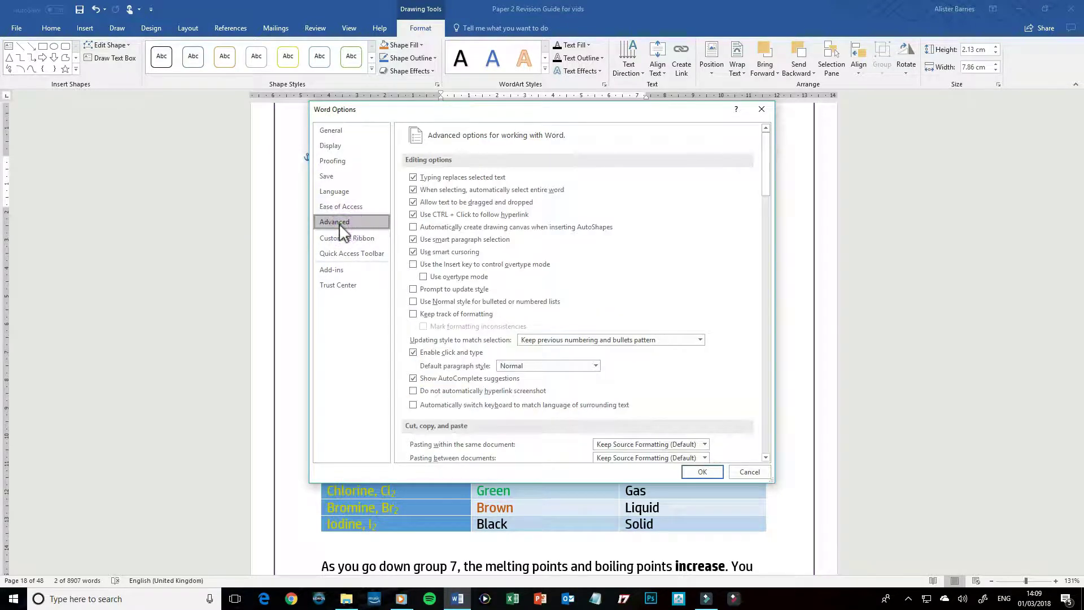
pyautogui.moveTo(768, 170); pyautogui.dragTo(751, 342)
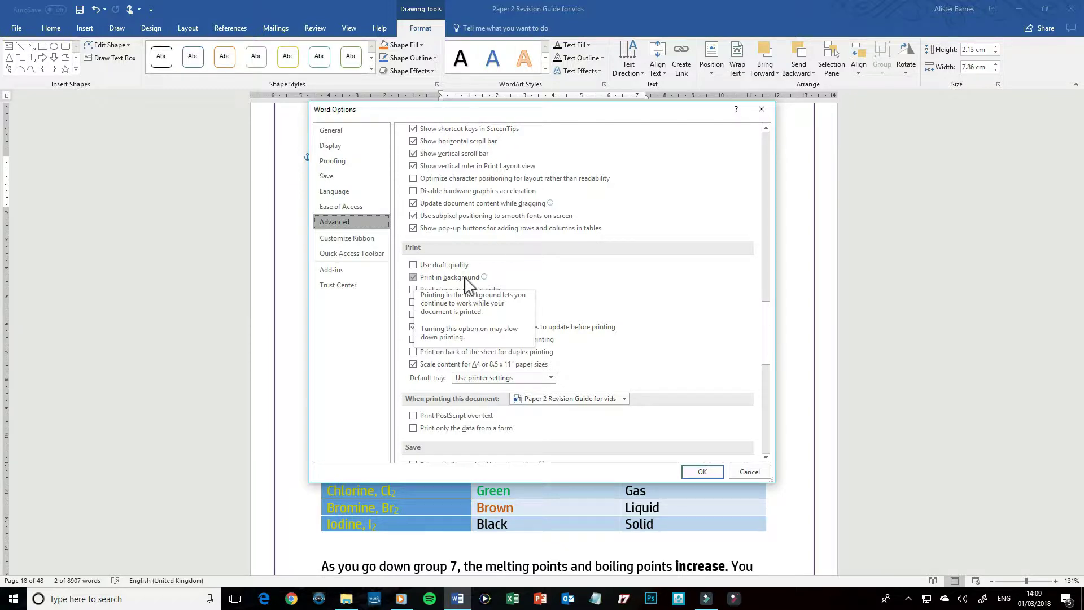
pyautogui.click(413, 277)
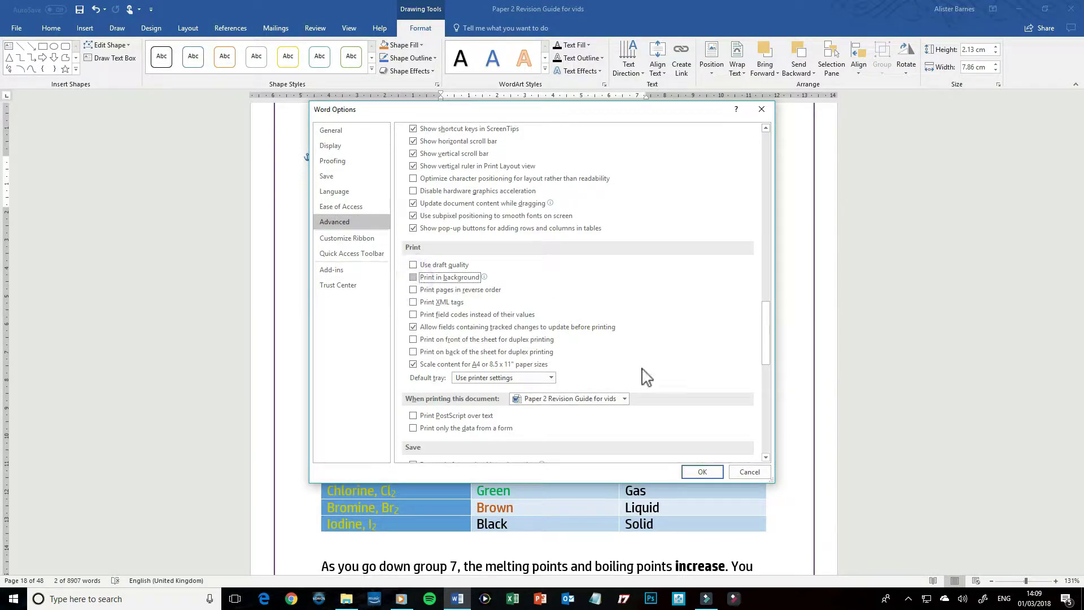
pyautogui.click(693, 472)
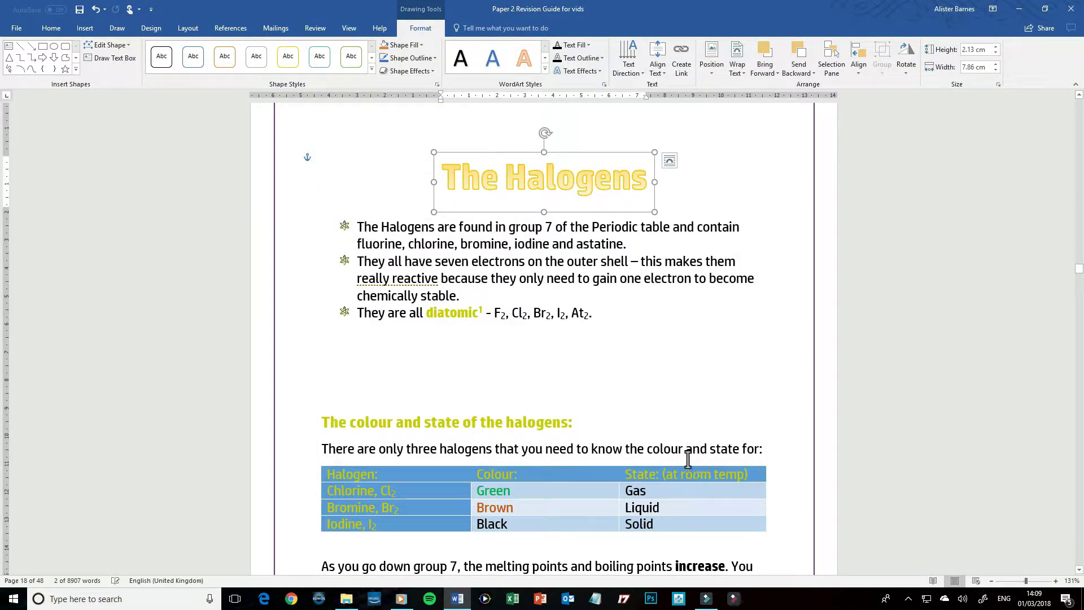